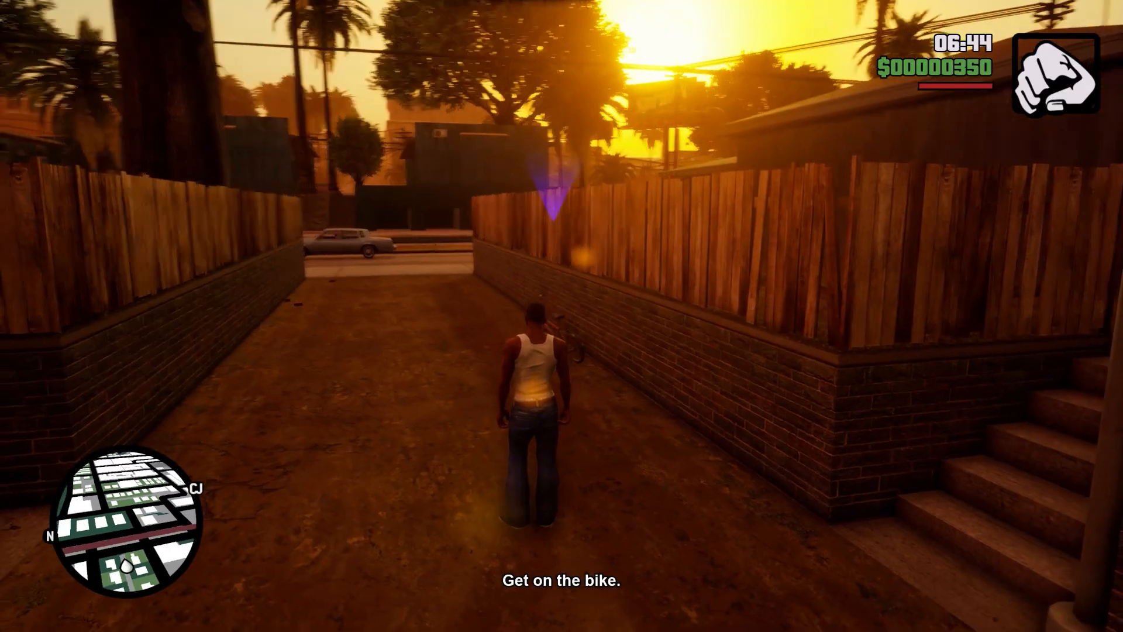
Step: Mount the bike and pedal down the alley, across the train tracks and left around the corner
key(w)
key(f)
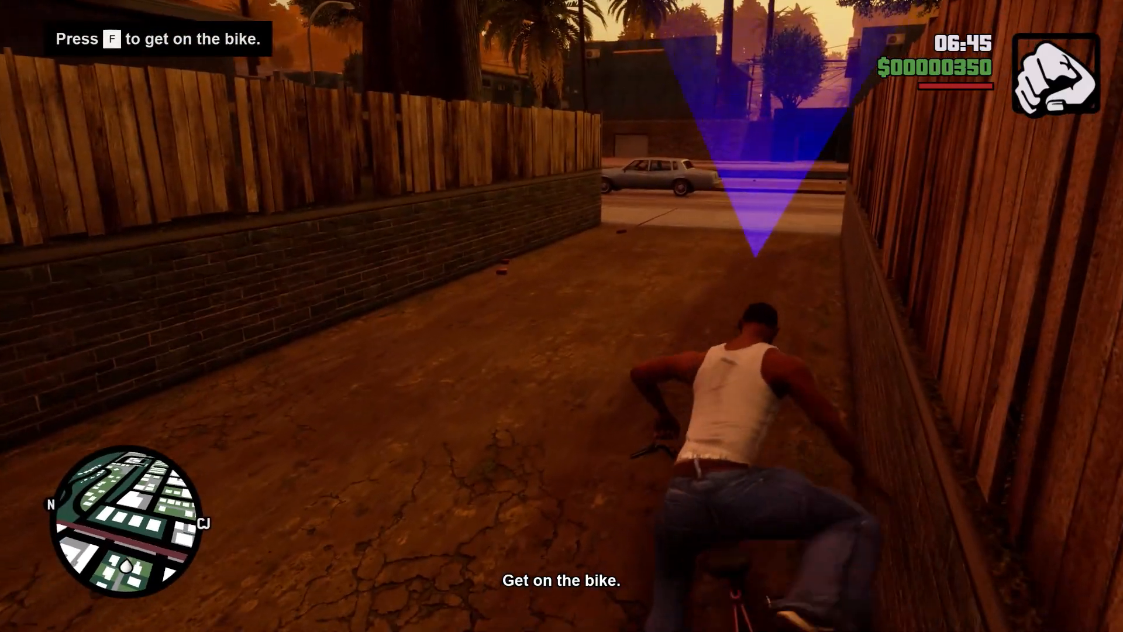
key(w)
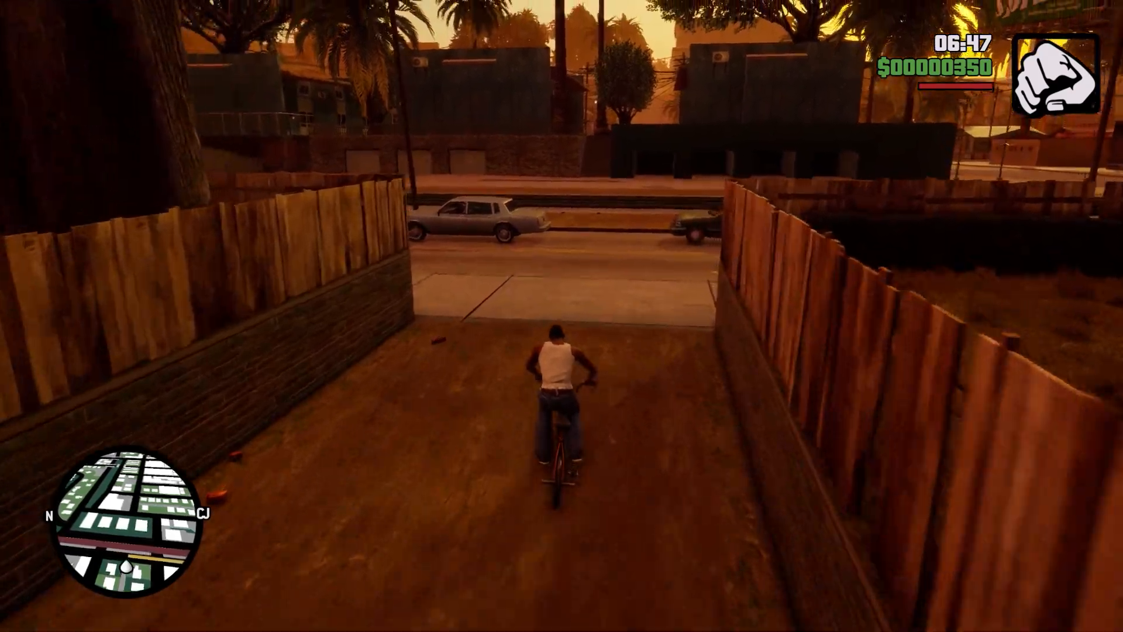
key(w)
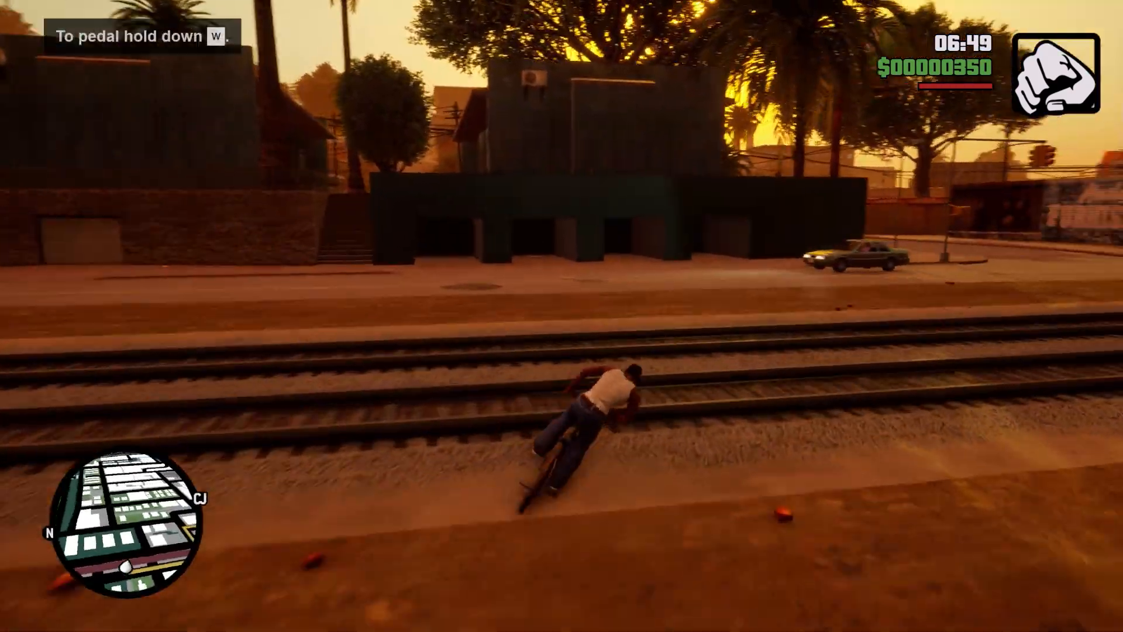
key(w)
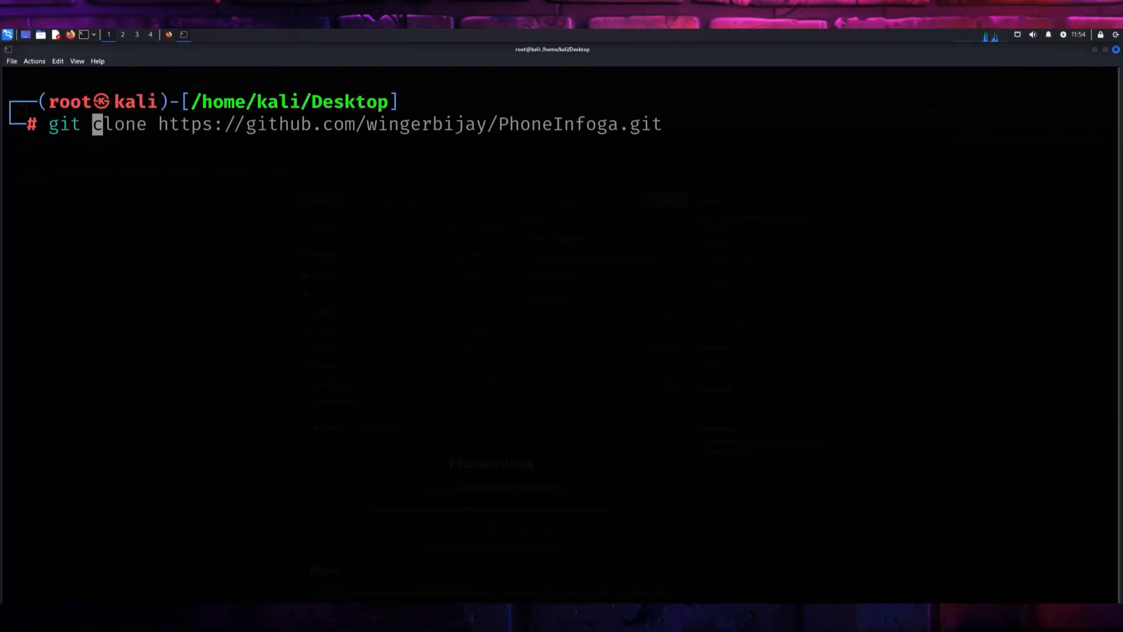
Step: Clone the PhoneInfoga repository, cd into its folder and list its files
key(End)
key(Return)
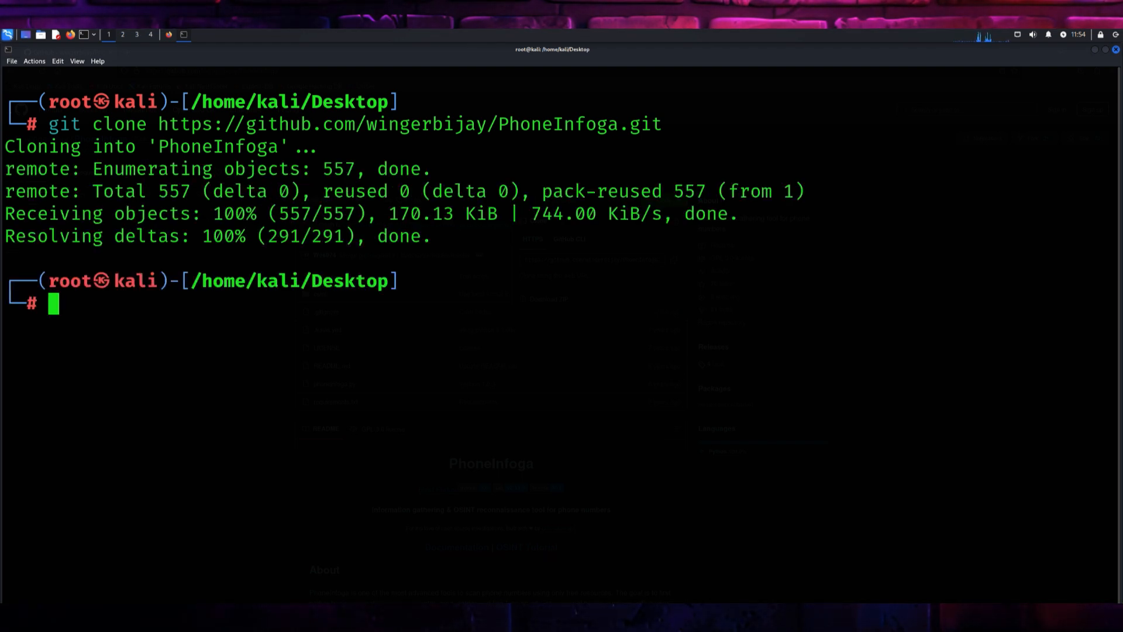
text(cd )
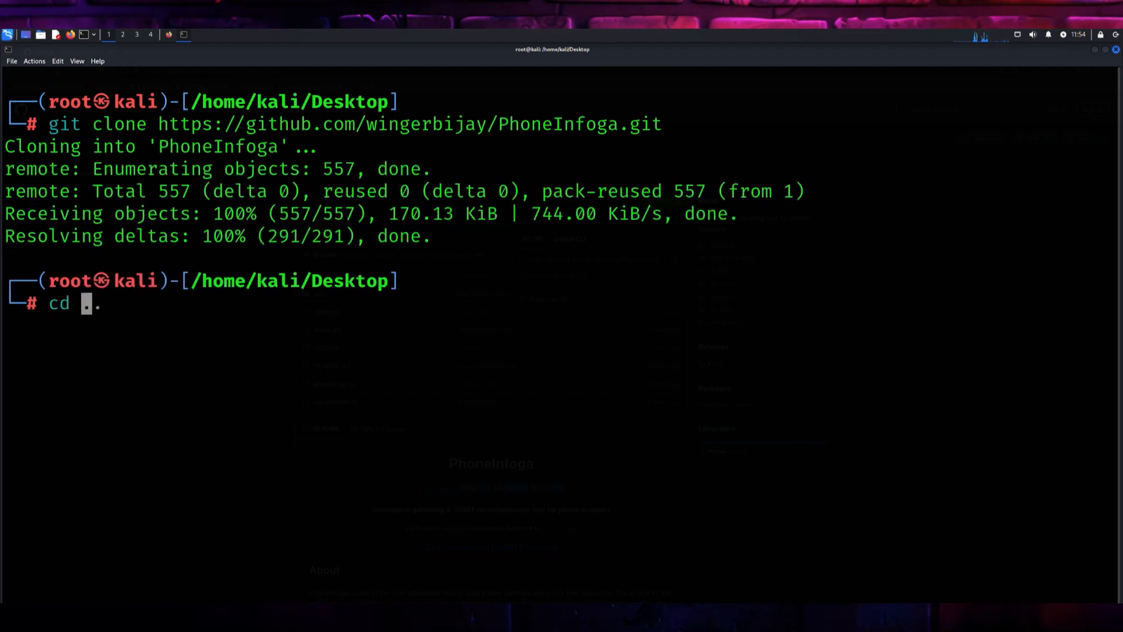
text(P)
key(Tab)
key(Return)
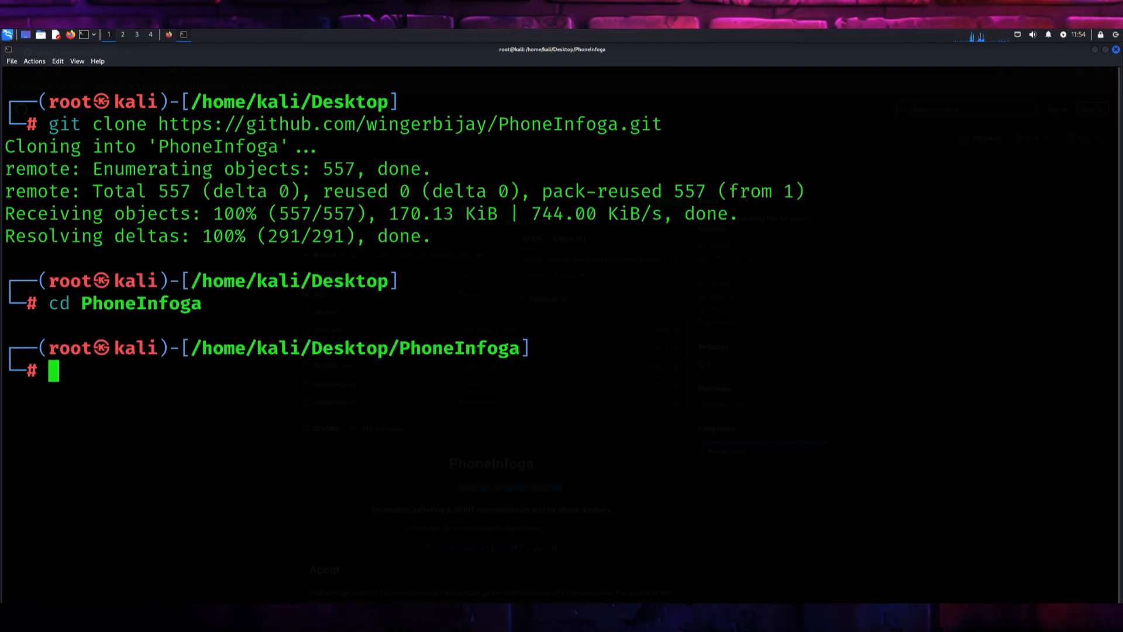
text(s)
key(Return)
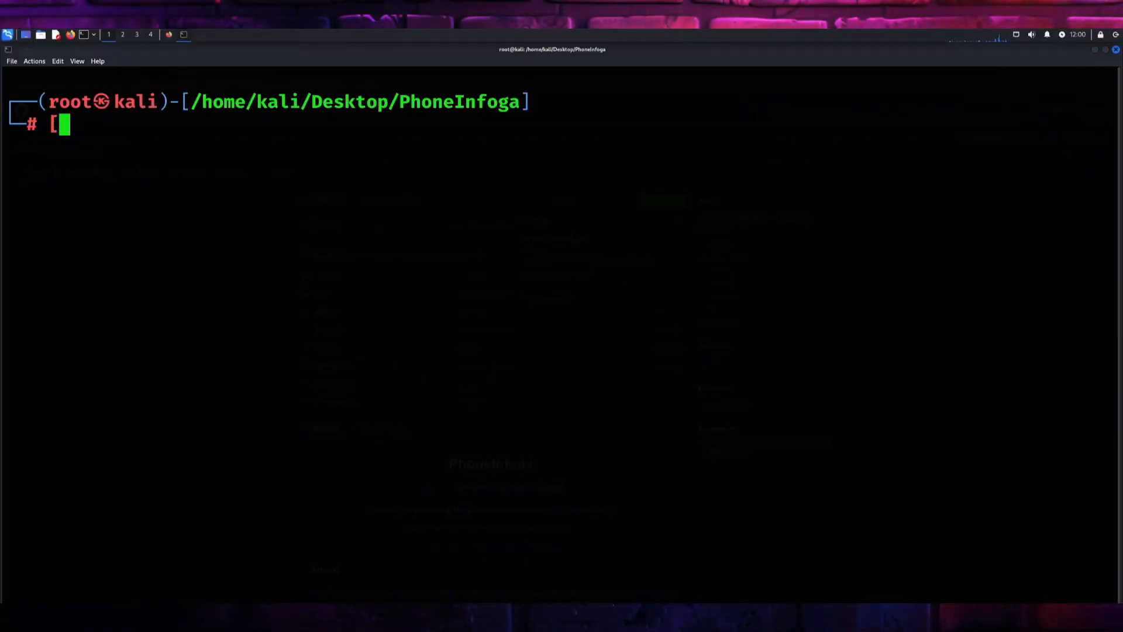
text(py)
Step: Show python3 phoneinfoga.py usage help, then scan the +92 number with -n
key(Right)
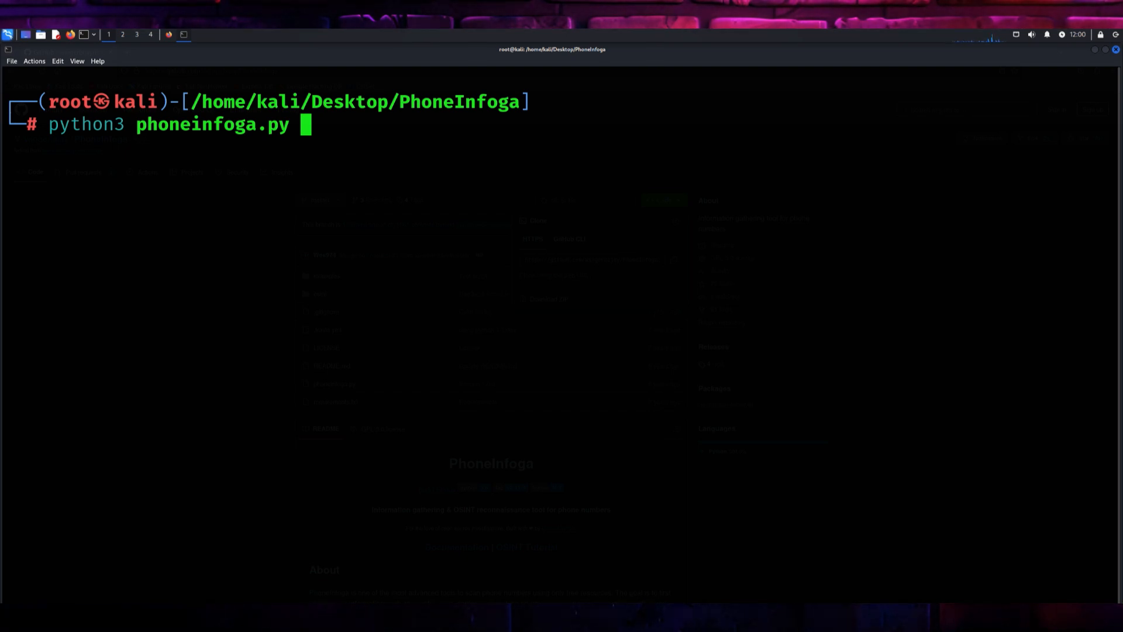
key(Return)
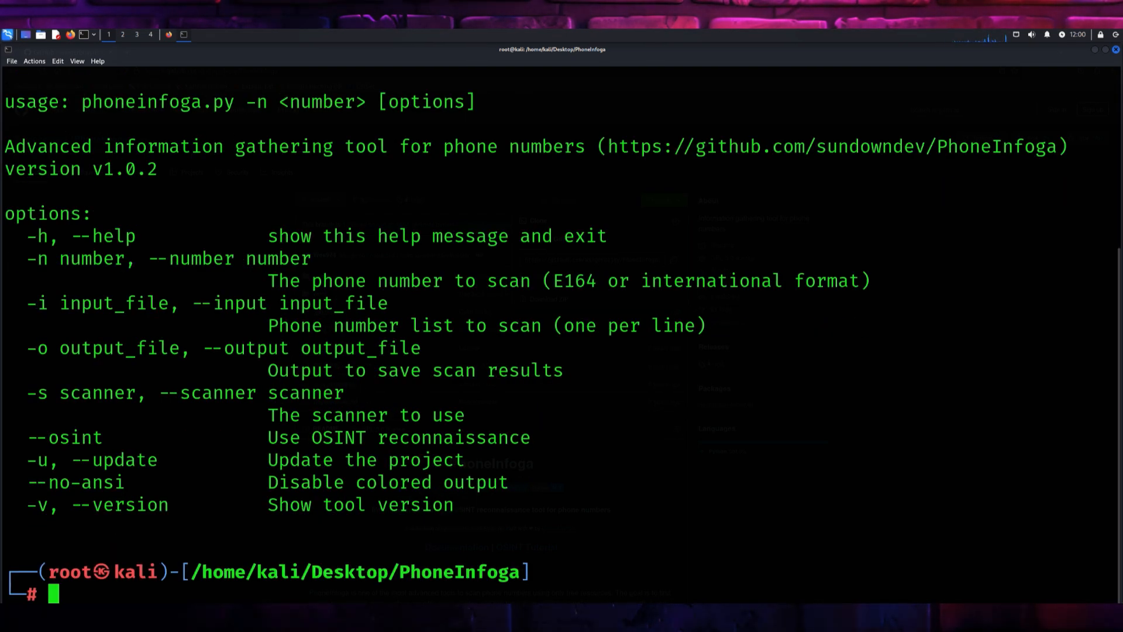
scroll(561, 352, up, 3)
scroll(562, 351, up, 3)
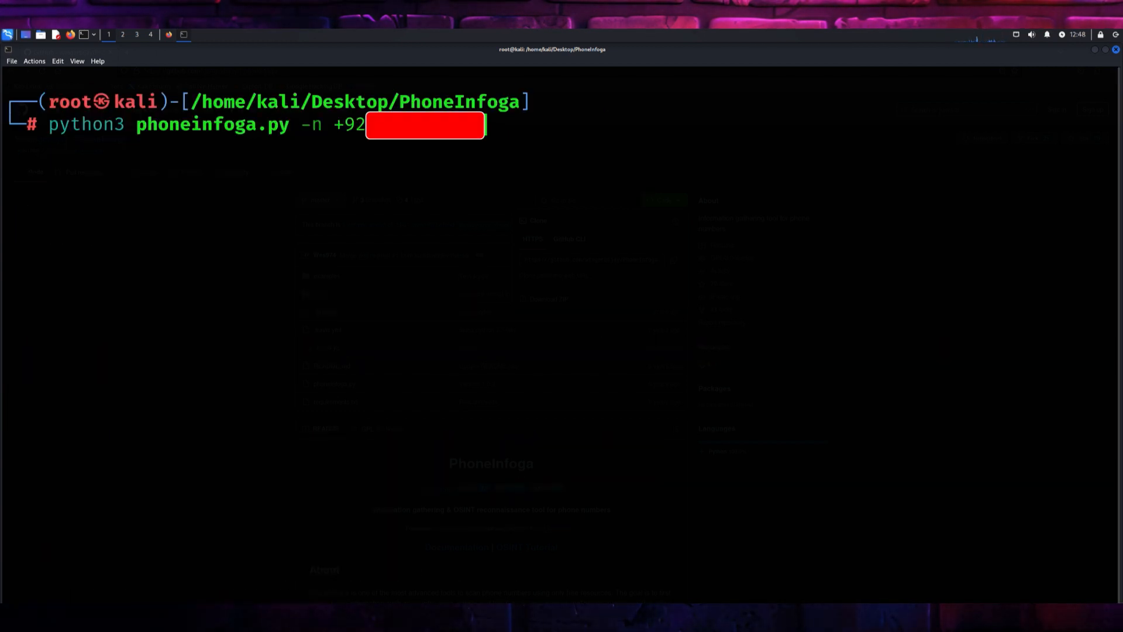
key(Return)
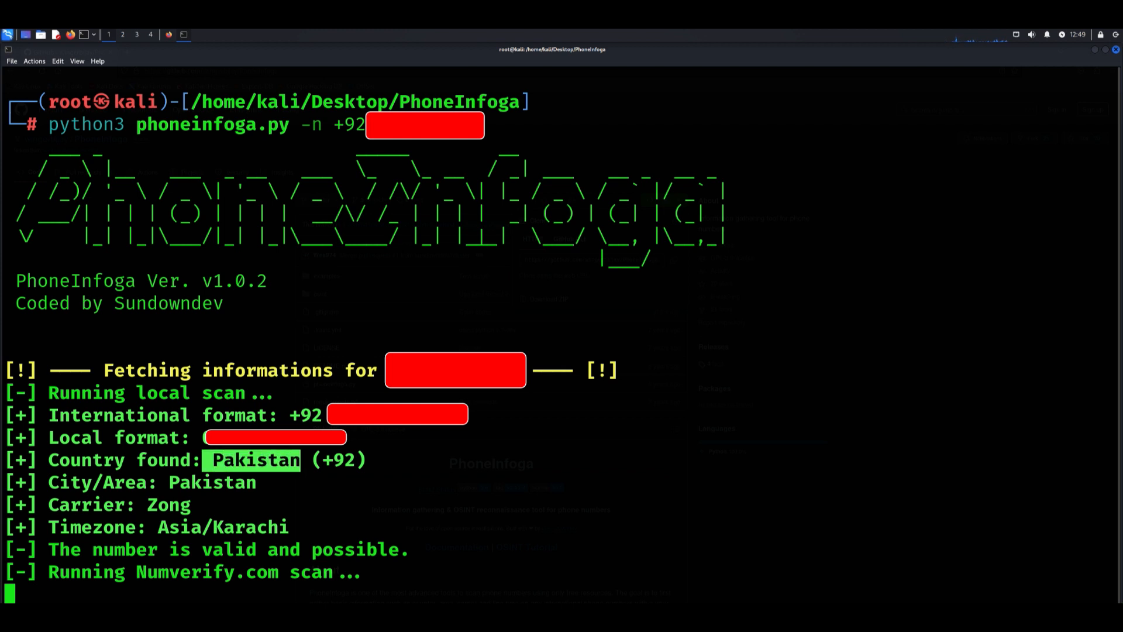
drag(168, 482, 225, 482)
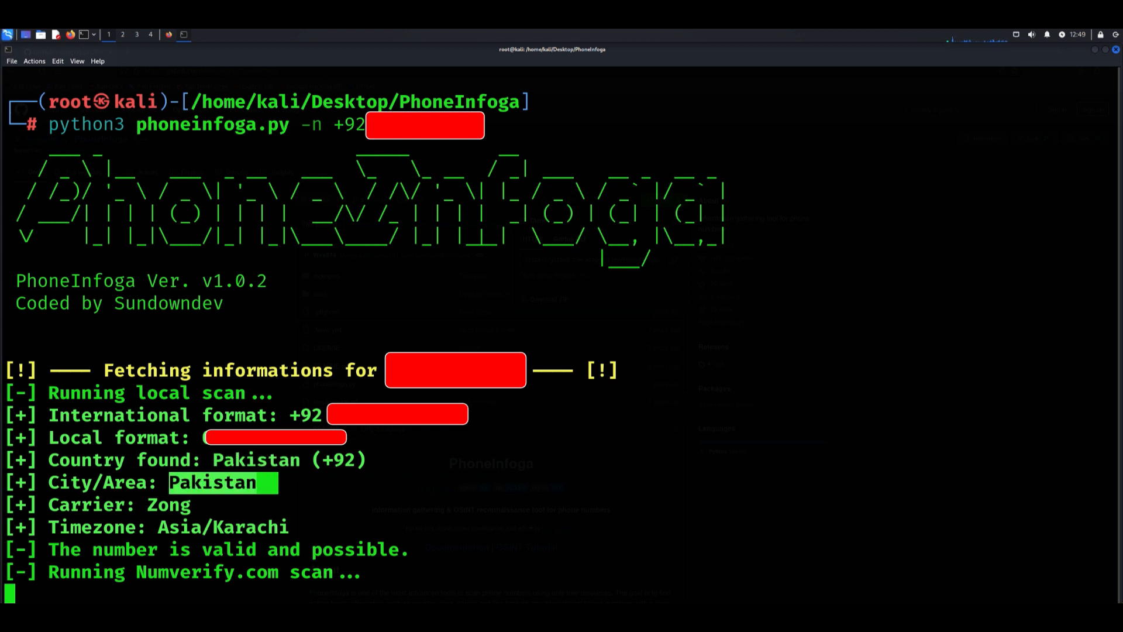
drag(147, 505, 246, 526)
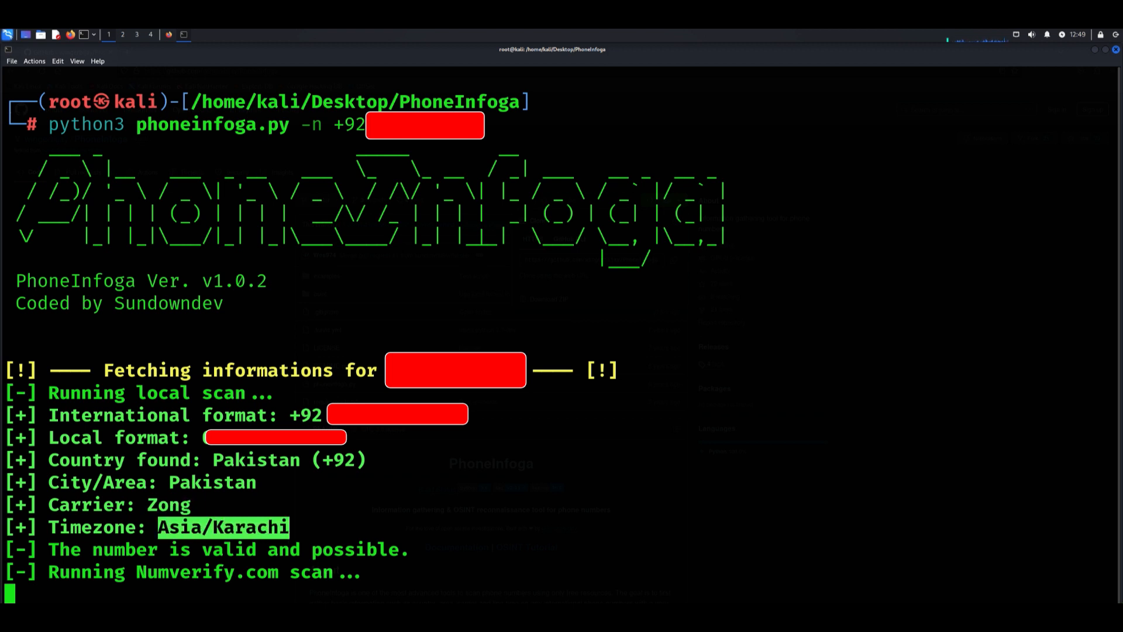
mouse_move(104, 371)
mouse_down()
mouse_move(614, 394)
mouse_move(280, 370)
mouse_up()
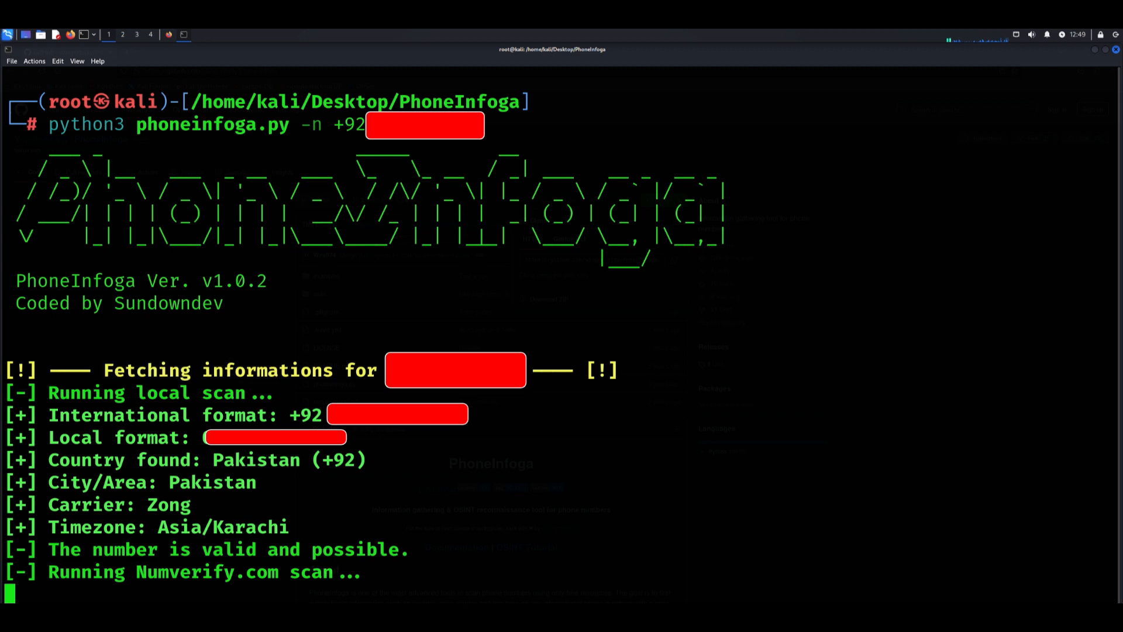